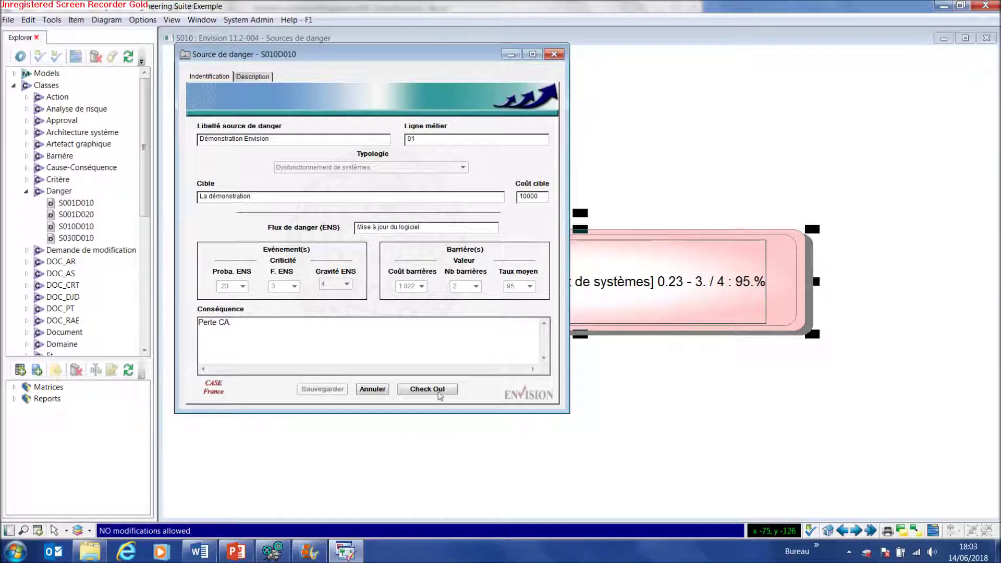
Step: Check out danger source S010D010 and review its Typologie and Gravité ENS choices and its description
click(436, 390)
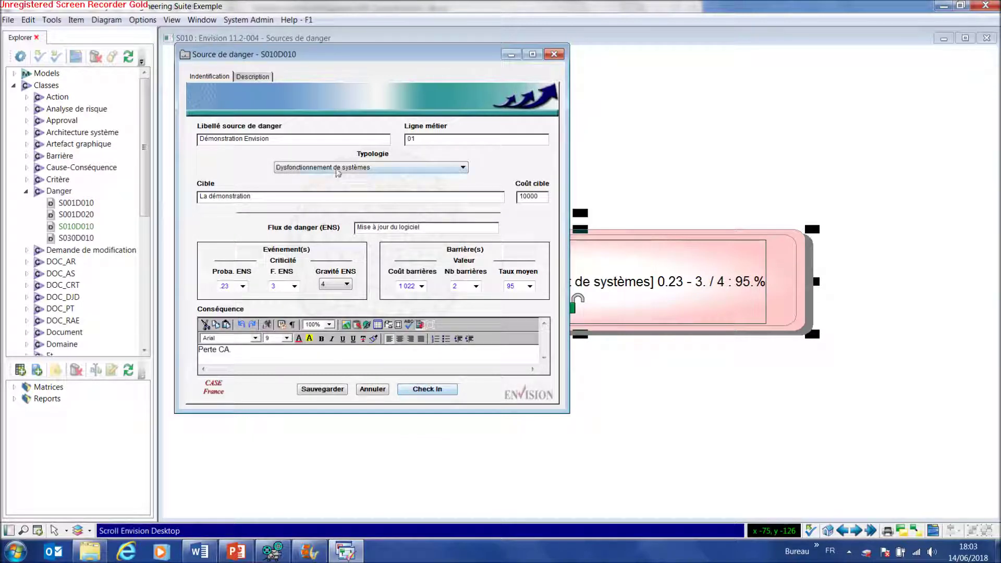
click(335, 169)
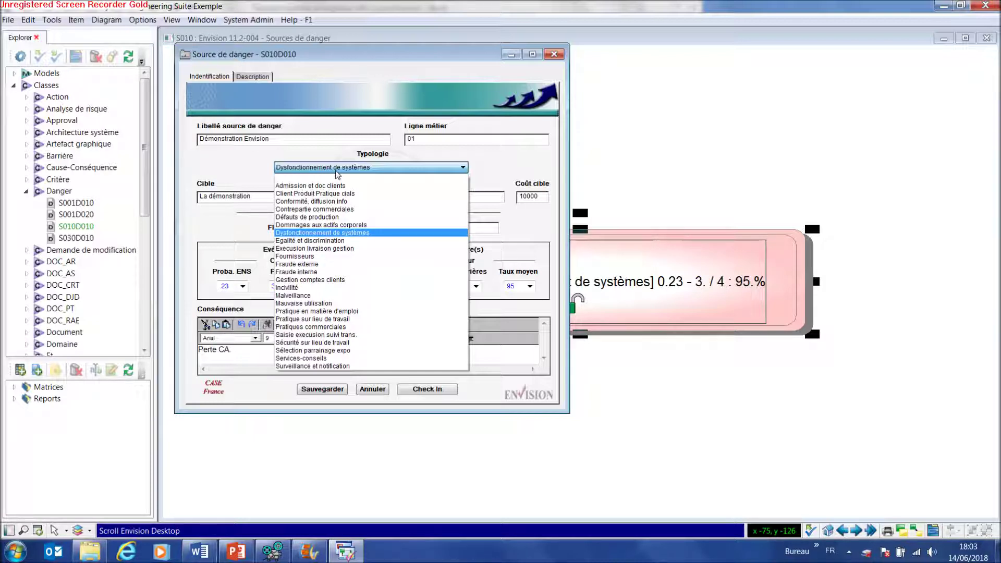
click(336, 170)
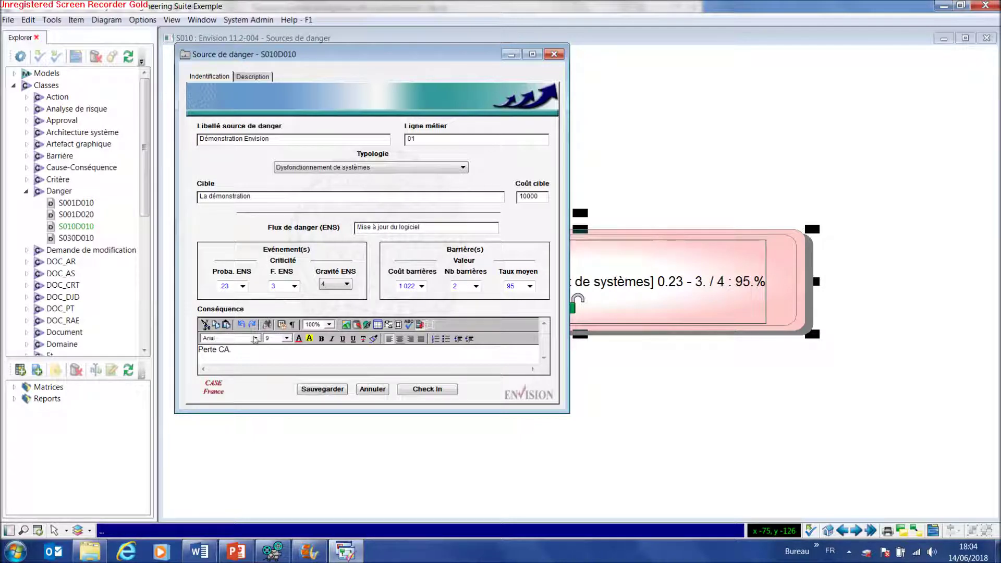
click(346, 285)
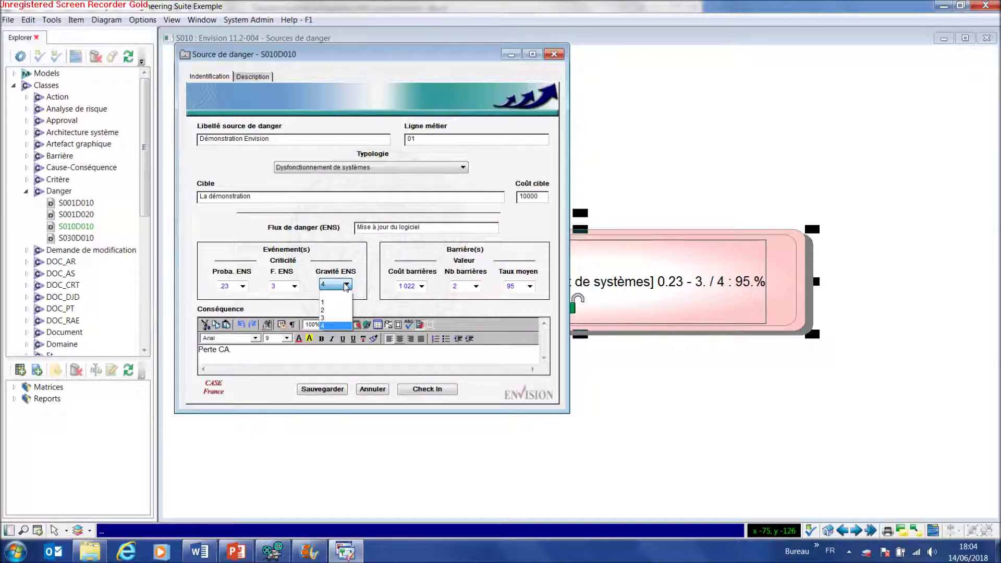
click(288, 257)
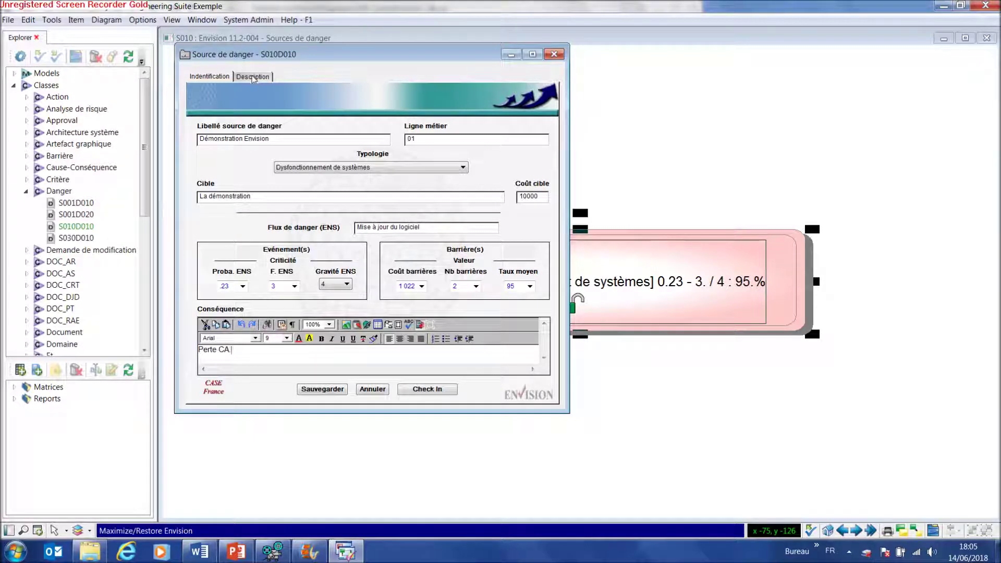
click(253, 77)
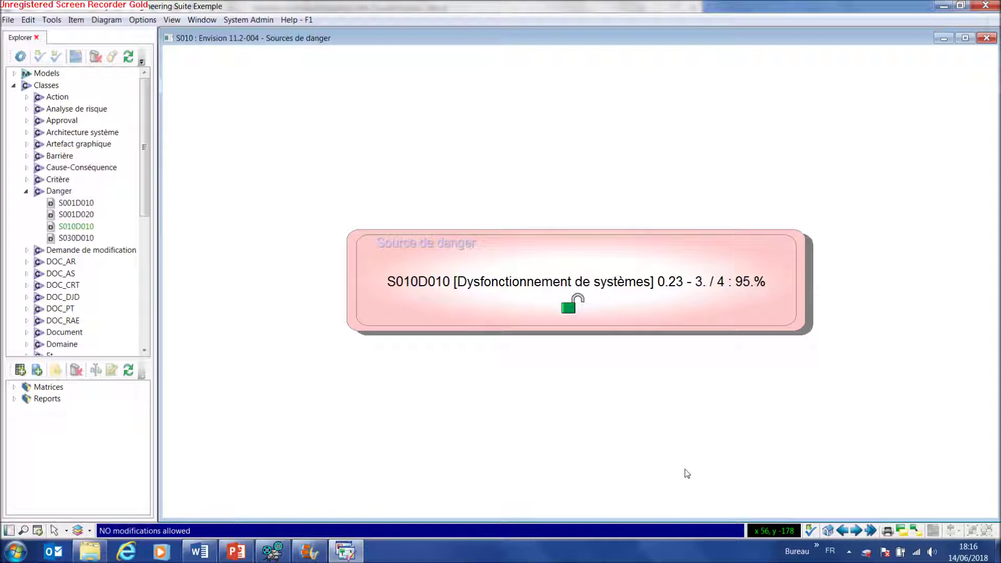
Step: Open the Evénements subview of danger source S010D010 and review the spec sheet of the "Mise à jour" event
click(572, 290)
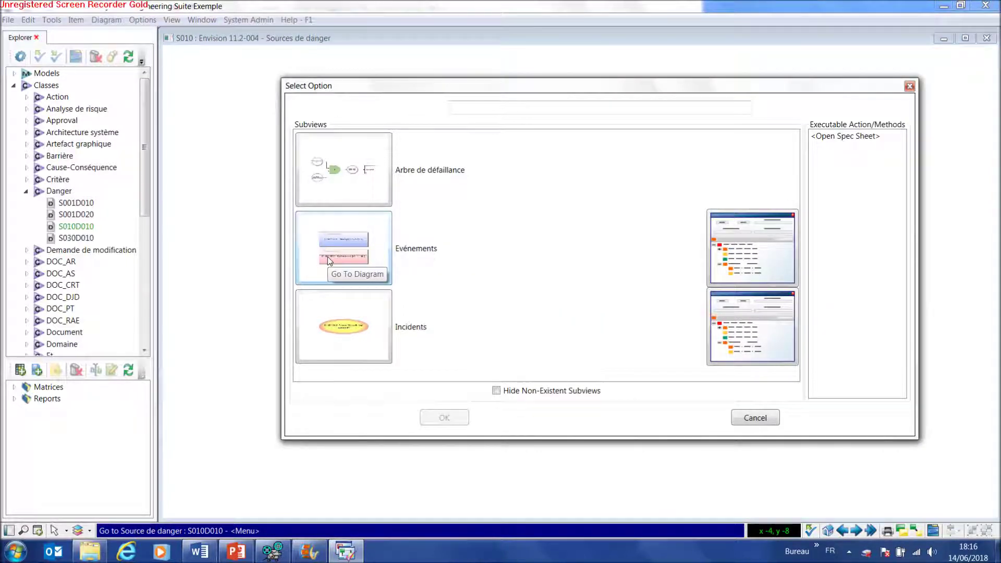
click(327, 257)
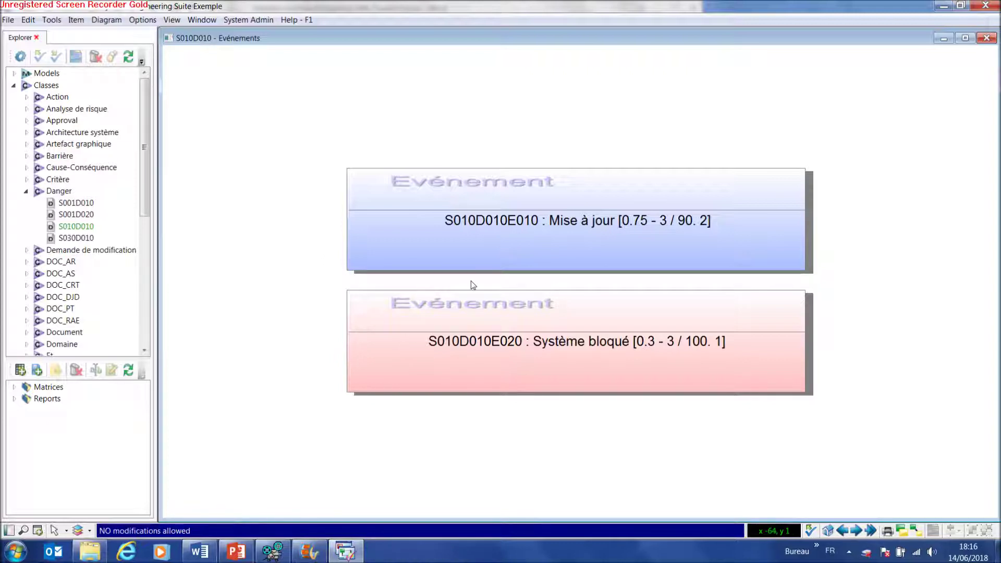
right_click(565, 232)
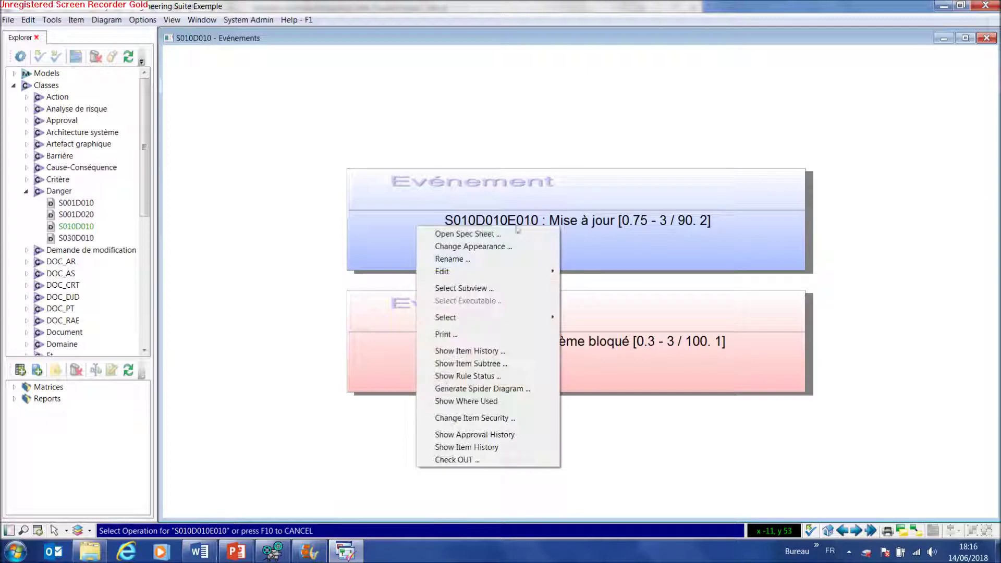
click(486, 235)
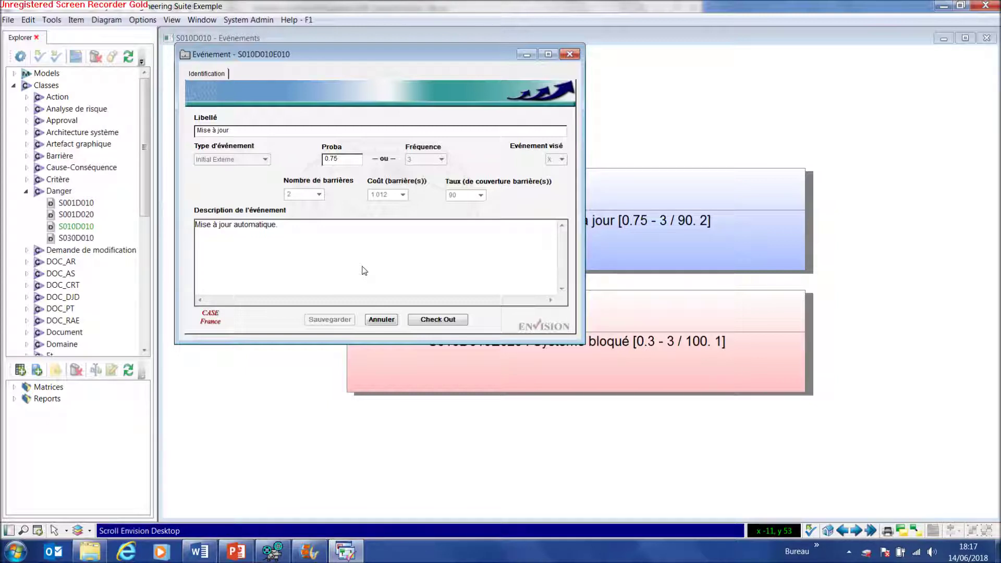
click(381, 321)
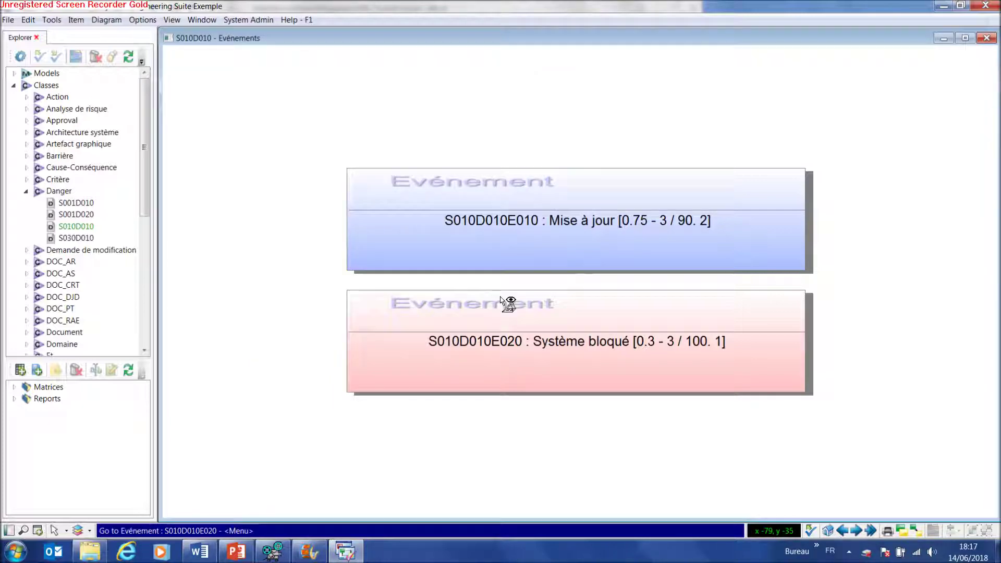
Step: Open the Barrières subview of the "Mise à jour" event and review barrier S010D010E010B010, including its maintenance and training details
double_click(556, 230)
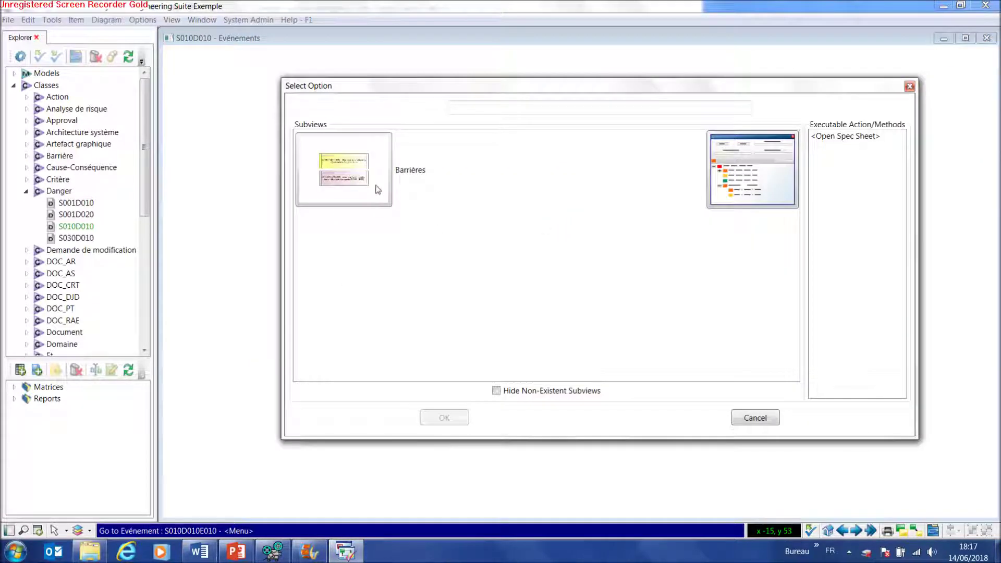
double_click(359, 175)
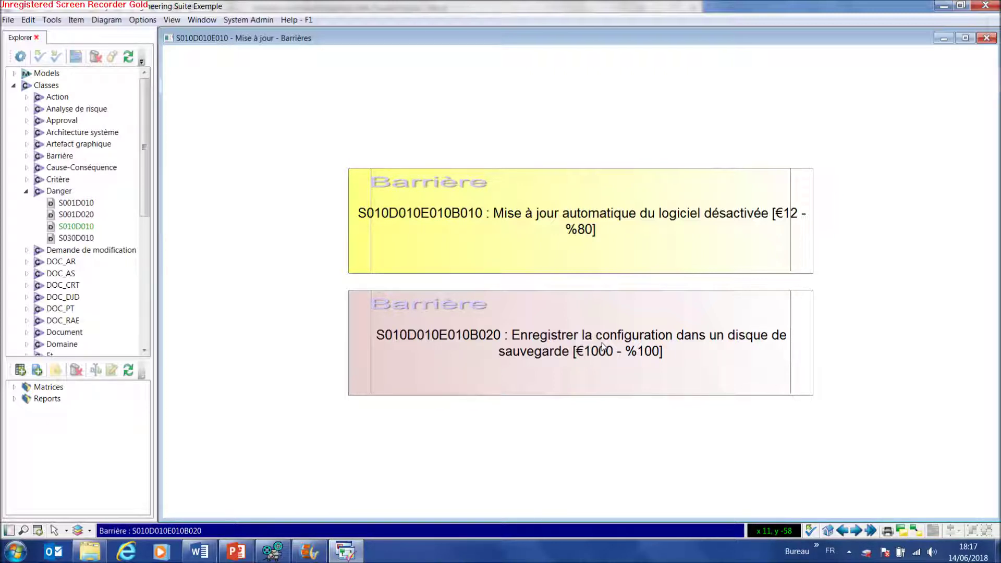
double_click(572, 225)
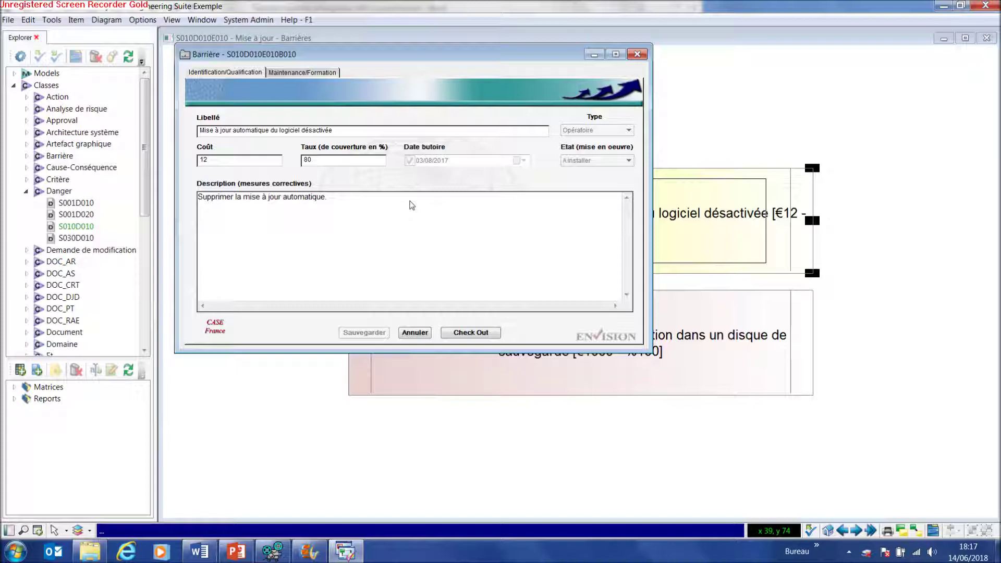
click(312, 74)
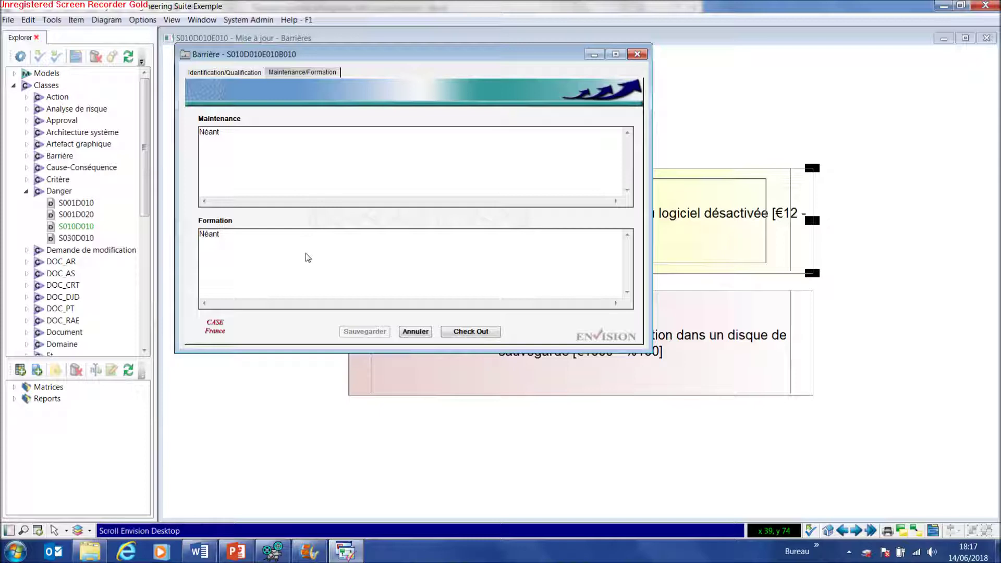
click(420, 333)
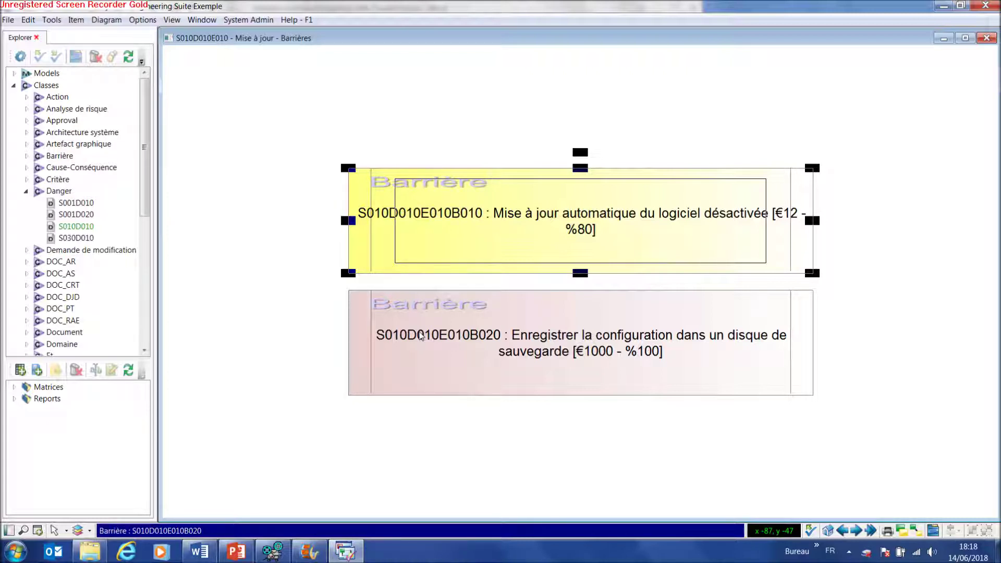
Step: Return to danger source S010D010 and review the spec sheet of incident S010D010I010 in its Incidents subview
key(alt+Left)
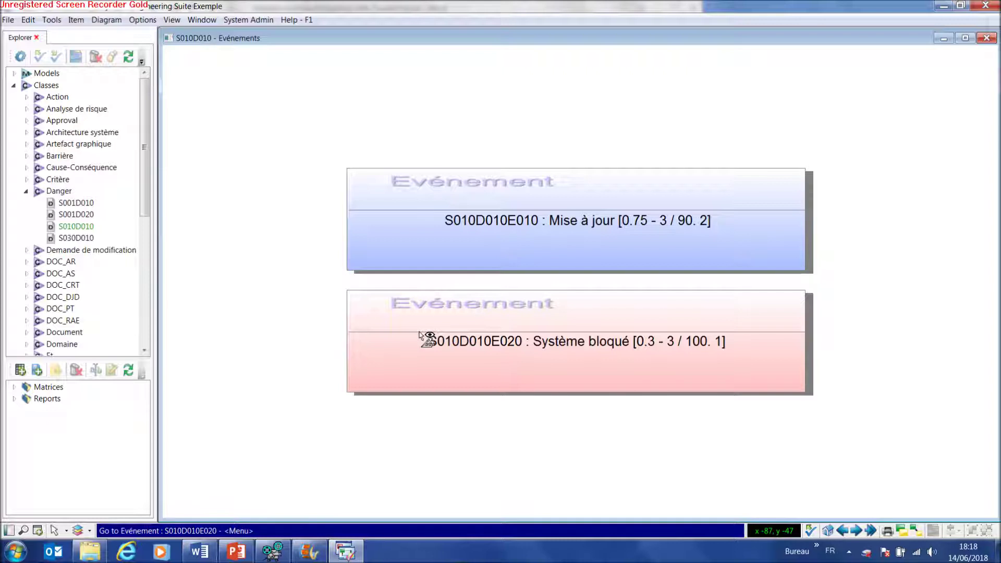
key(alt+Left)
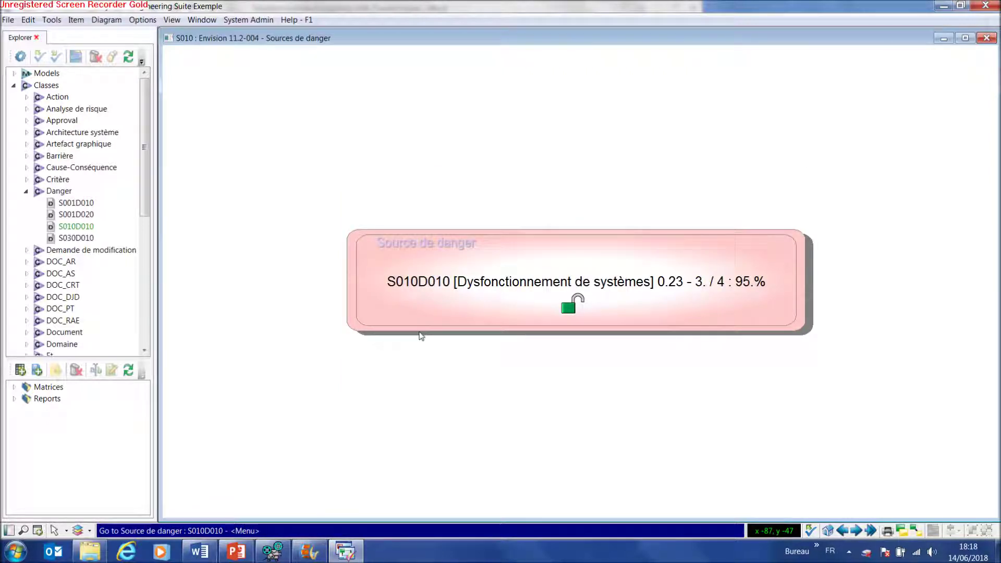
double_click(521, 281)
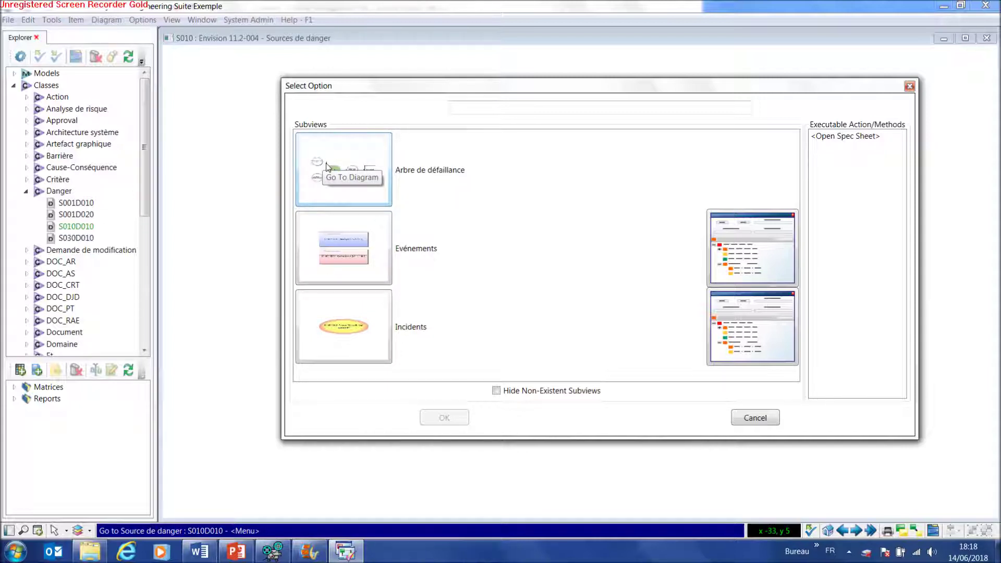
click(348, 320)
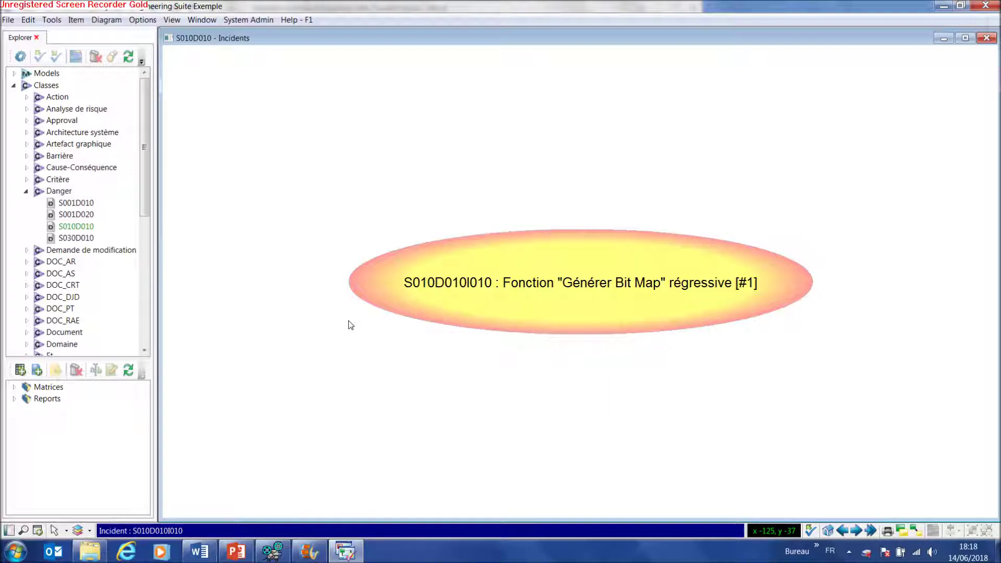
double_click(594, 286)
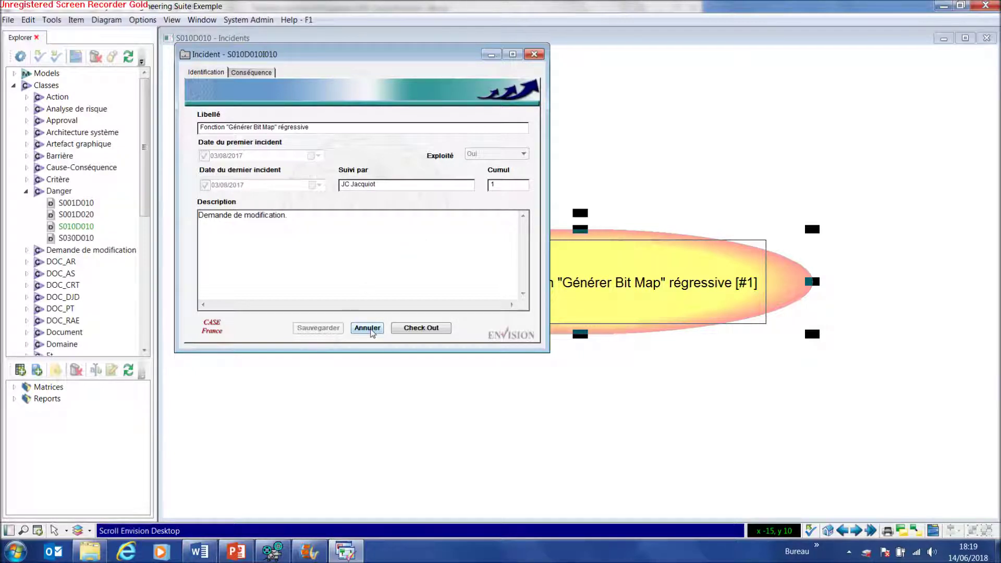
click(367, 328)
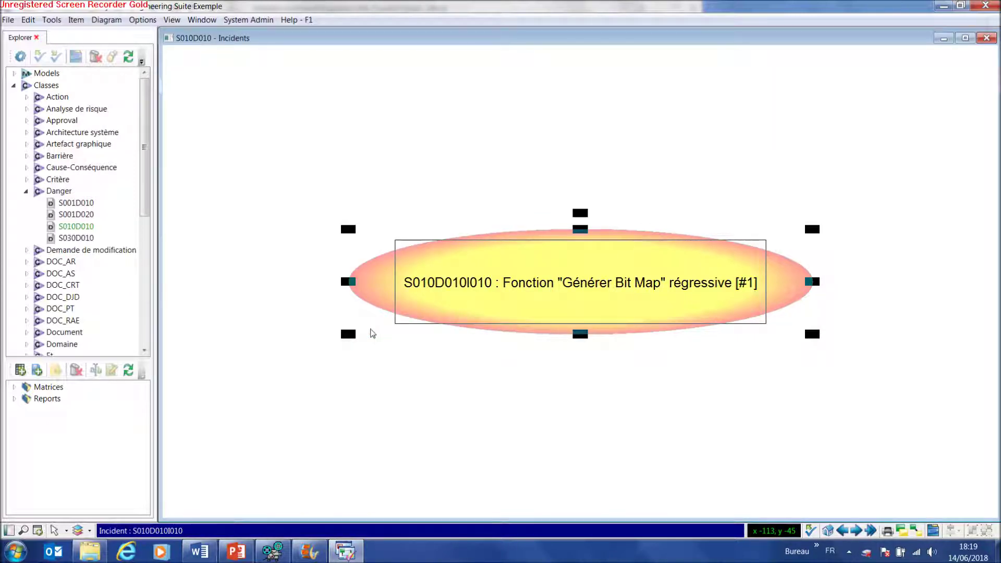
Step: Go back to the Sources de danger diagram and view the Arbre de défaillance of S010D010
double_click(373, 333)
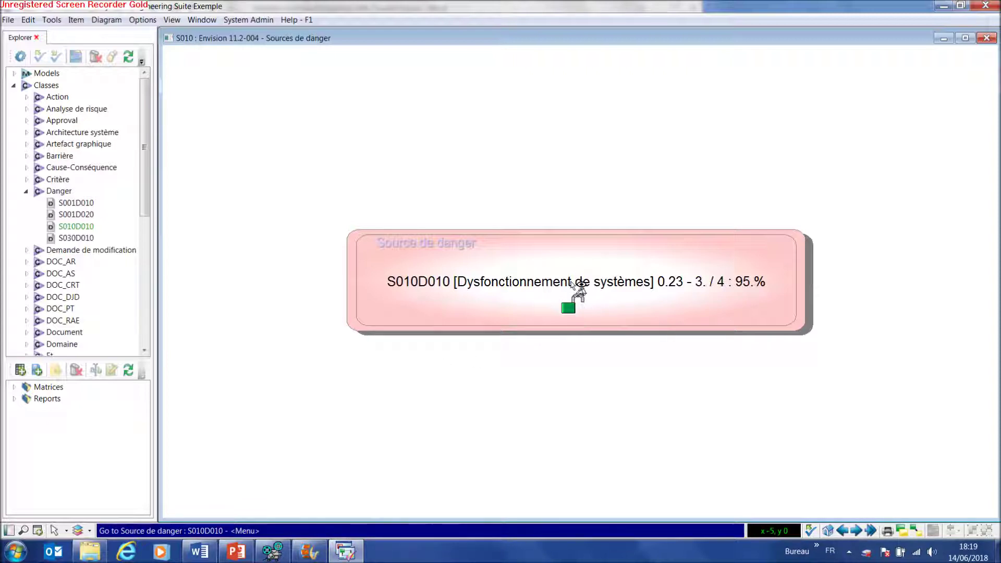
click(572, 284)
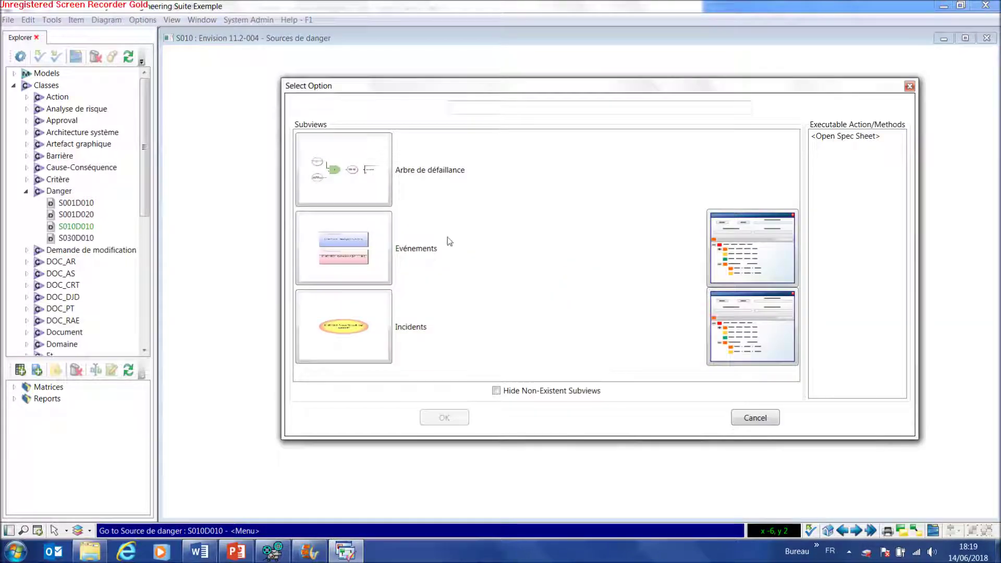
double_click(375, 189)
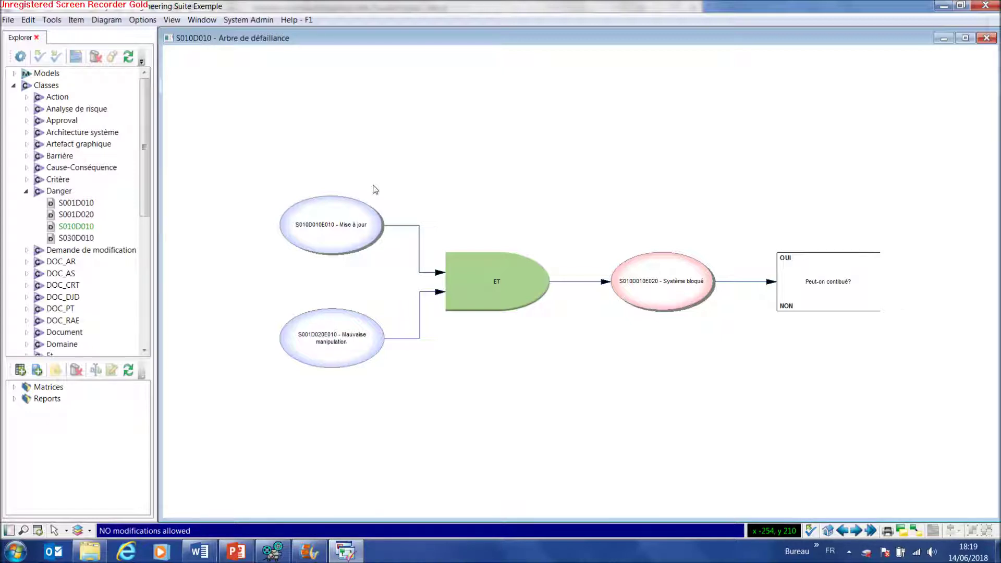
Step: From the Top-Level diagram, open the technical risks by system dashboard and expand system S010 and danger S010D010
click(829, 530)
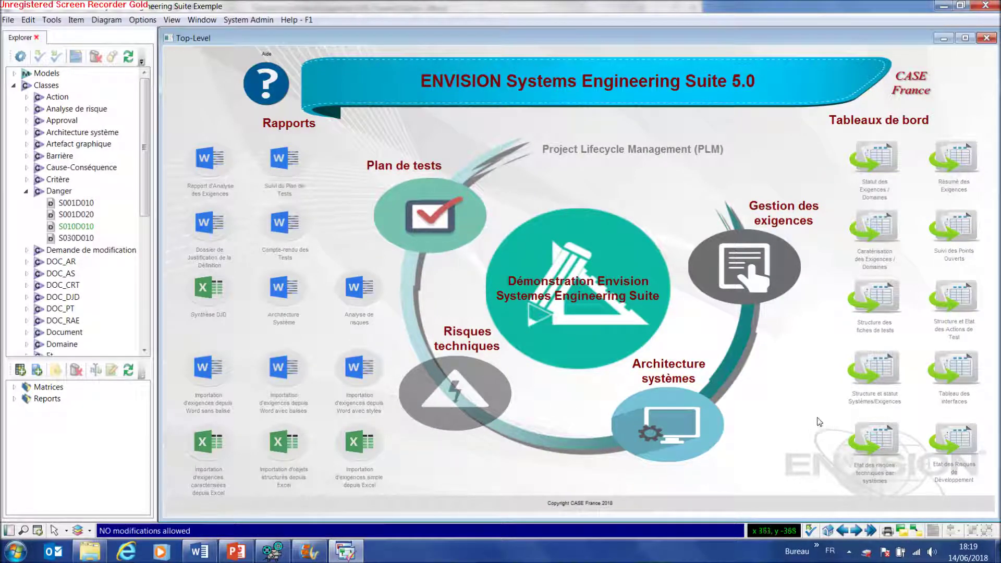
double_click(880, 443)
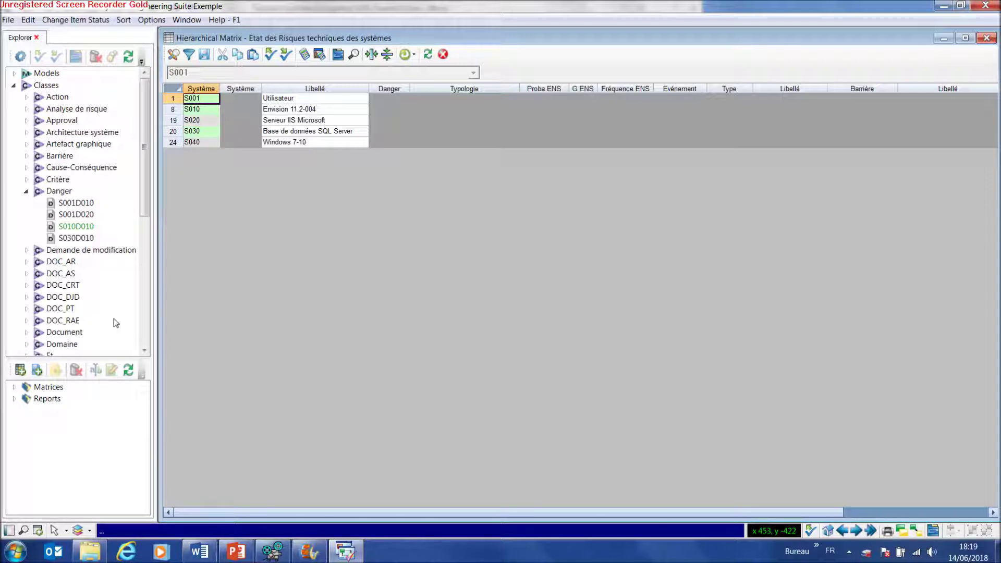
click(173, 109)
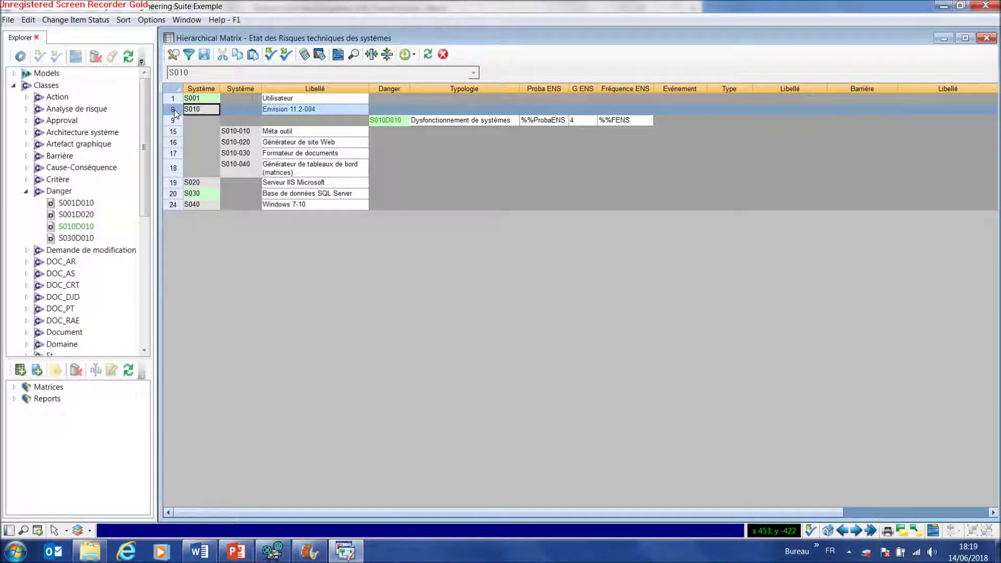
click(172, 121)
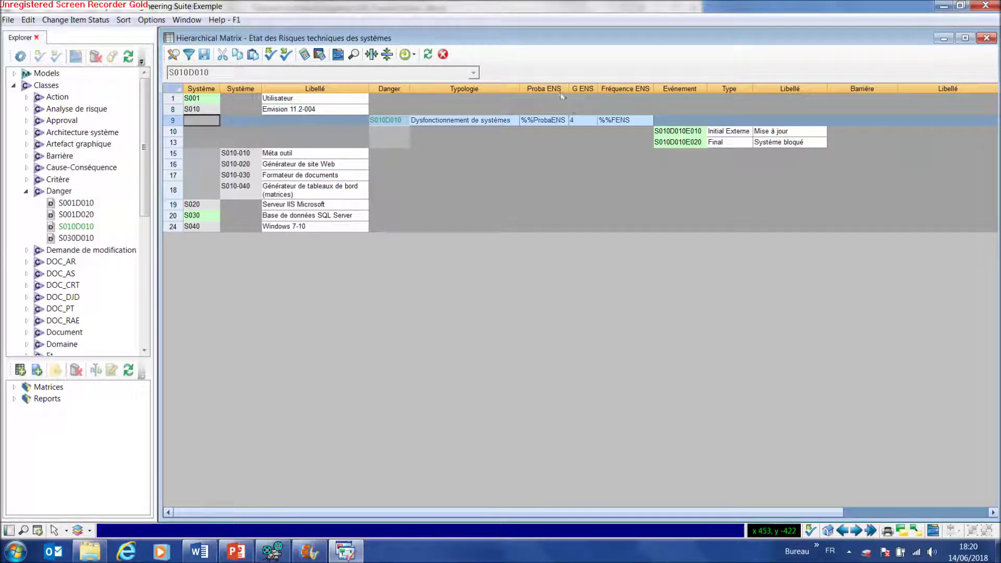
Step: Compute the matrix's calculated values, hide the Explorer, and expand events S010D010E010 and S010D010E020 to show their barriers
click(317, 55)
click(171, 132)
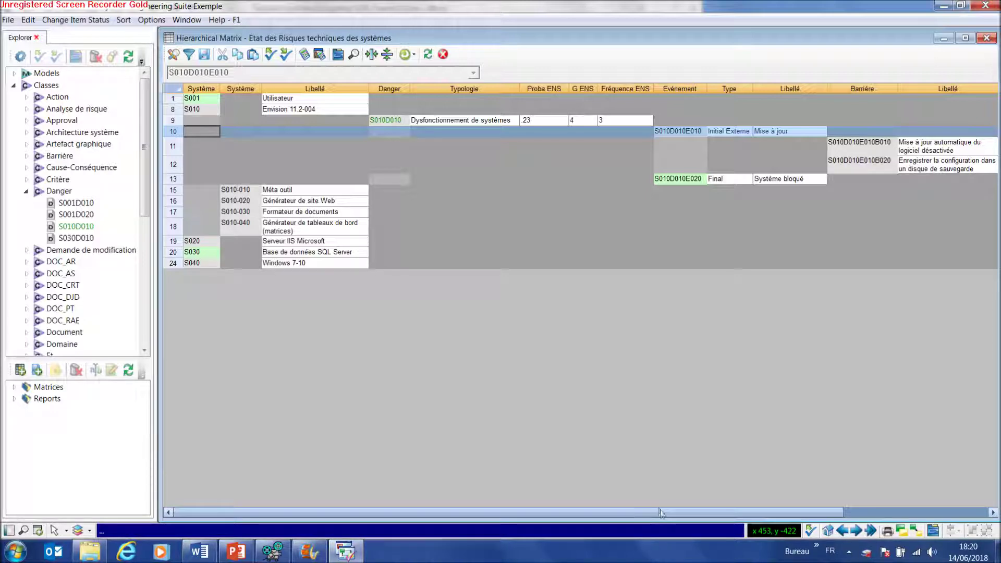
click(9, 530)
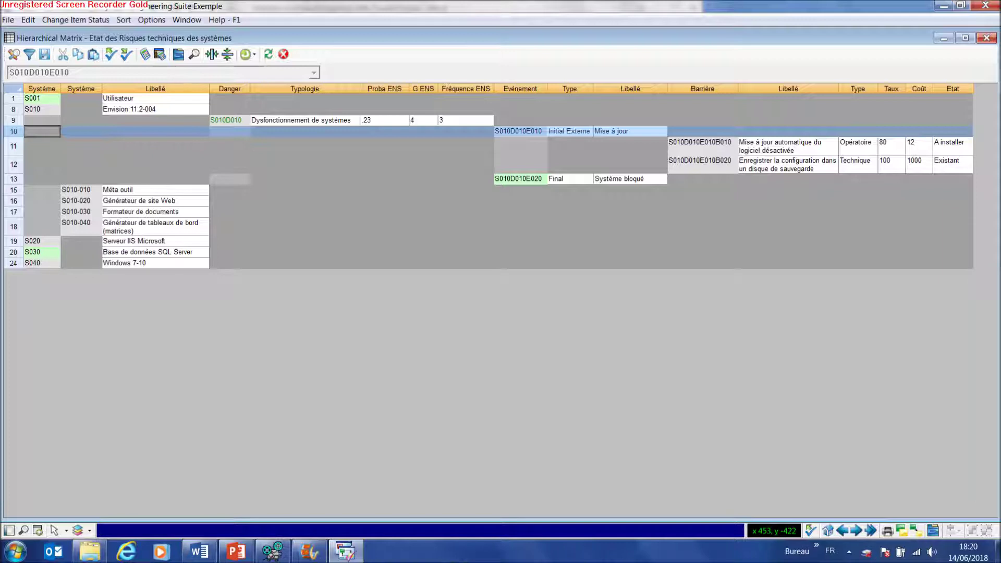
click(11, 180)
click(12, 181)
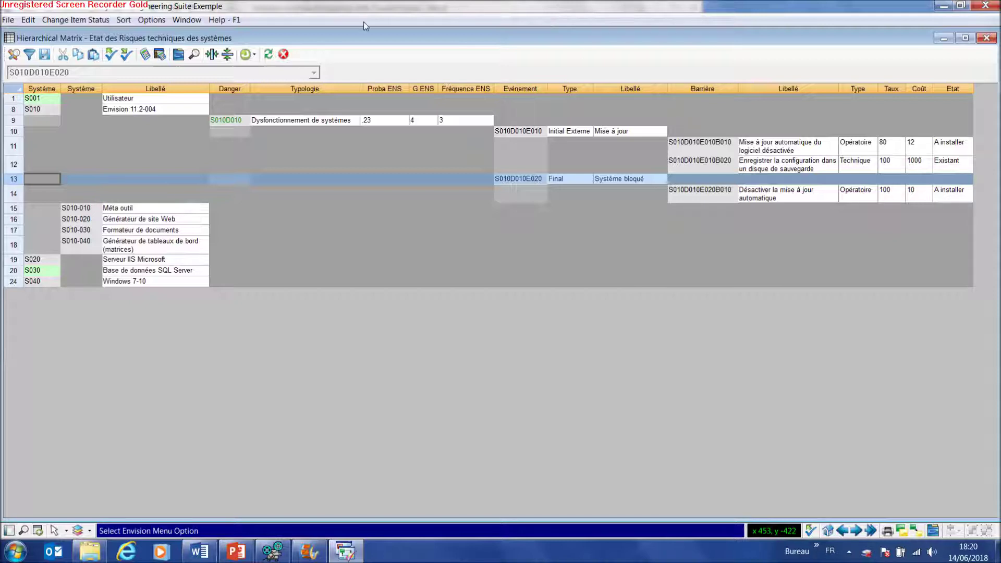
Step: Close the risk matrix and generate the Analyse de risques report from the Top-Level diagram, exporting it to RapportRisques.htm
click(283, 54)
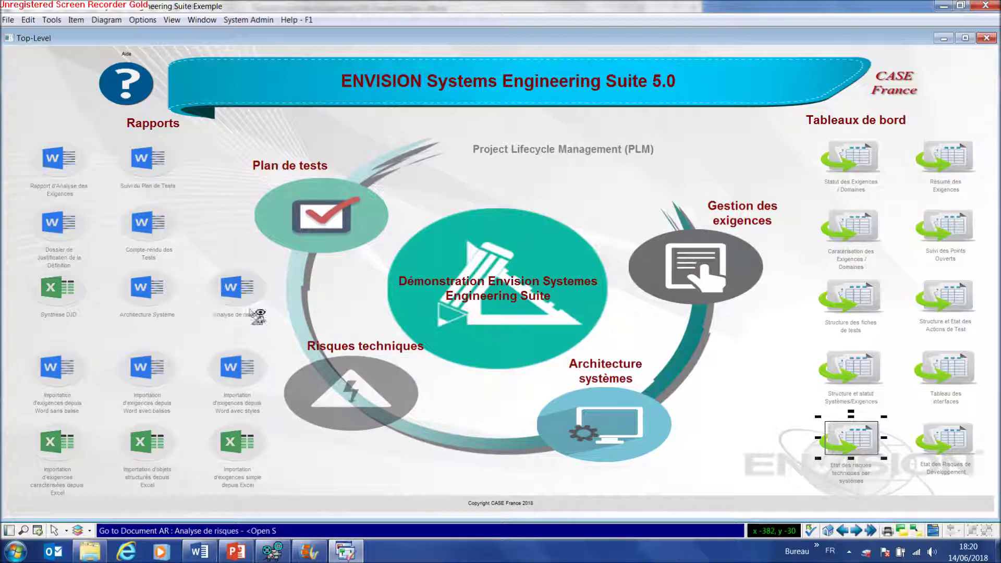
click(238, 290)
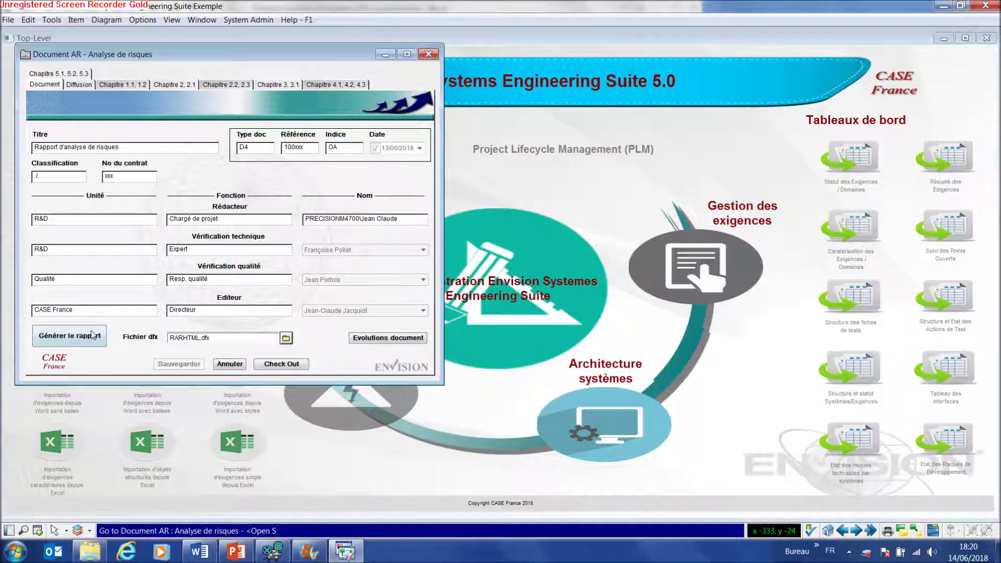
click(89, 332)
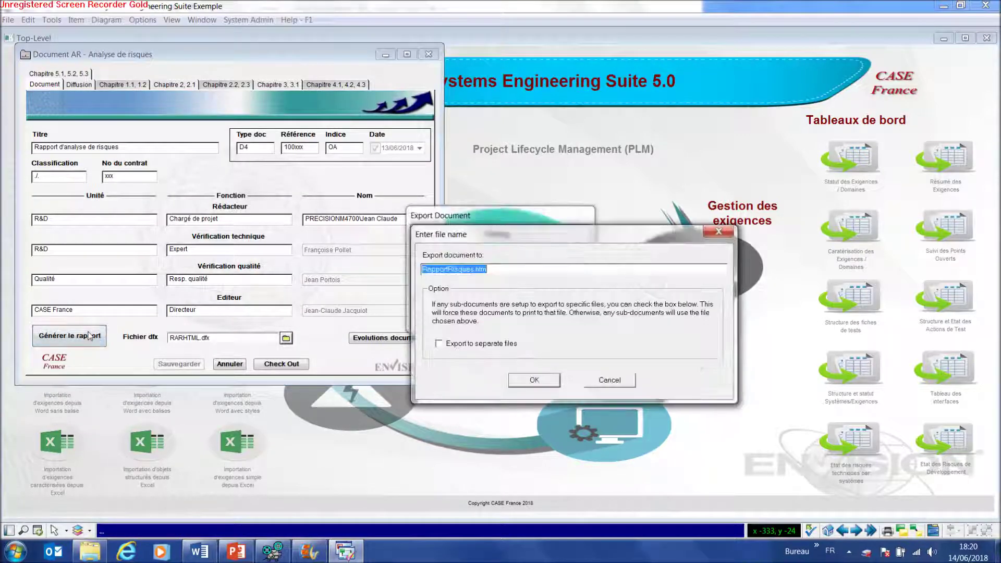
click(540, 378)
click(513, 306)
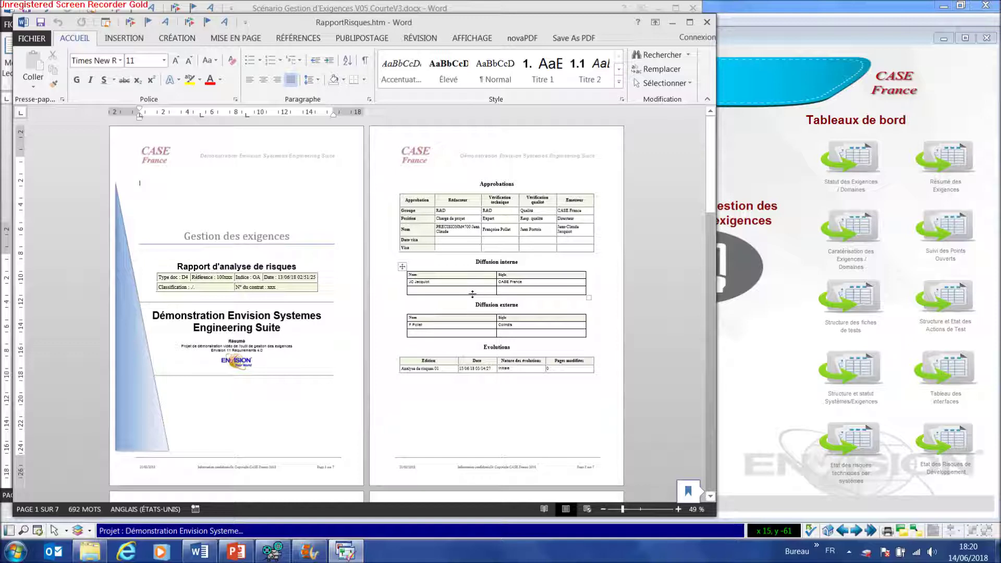
Step: Review the generated risk report in Word from its cover, approvals and table of contents through the risks and events listed per system
drag(712, 181, 713, 184)
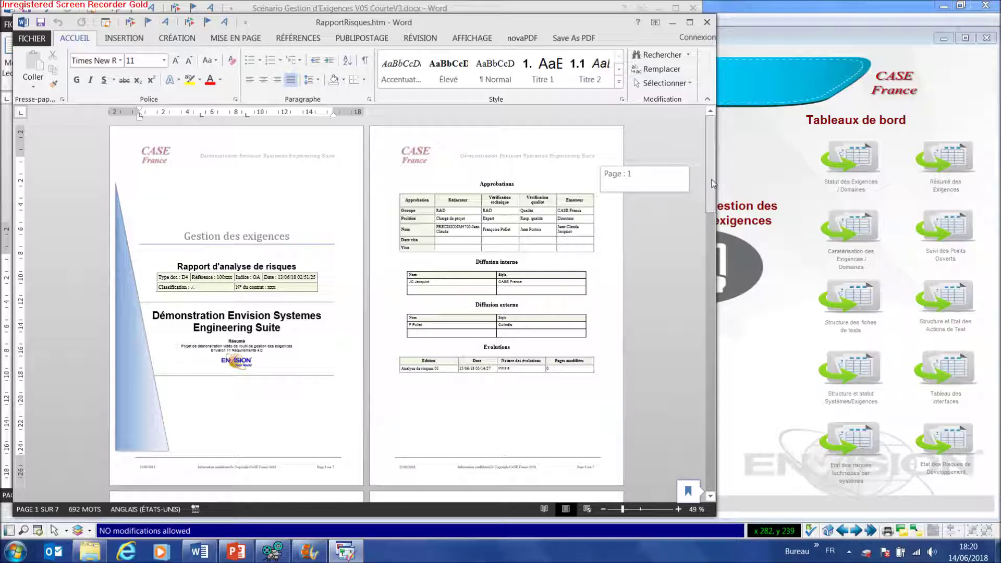
drag(713, 183, 713, 175)
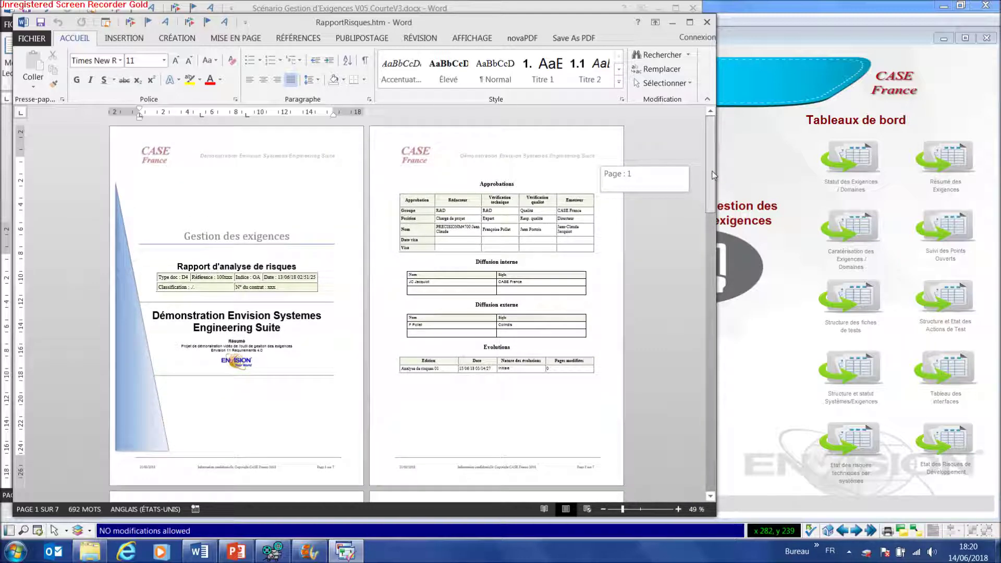
drag(714, 175, 706, 276)
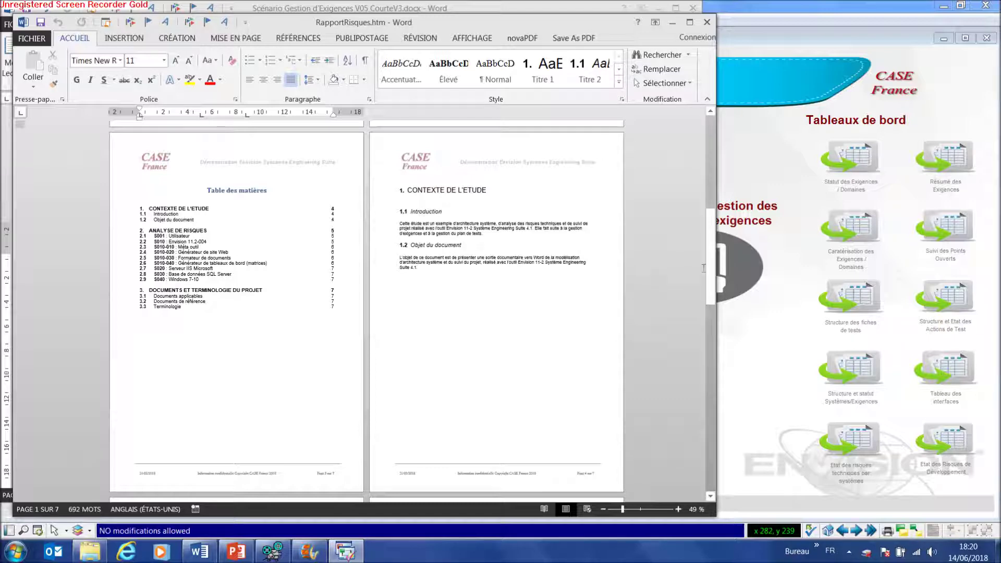
drag(711, 270, 708, 366)
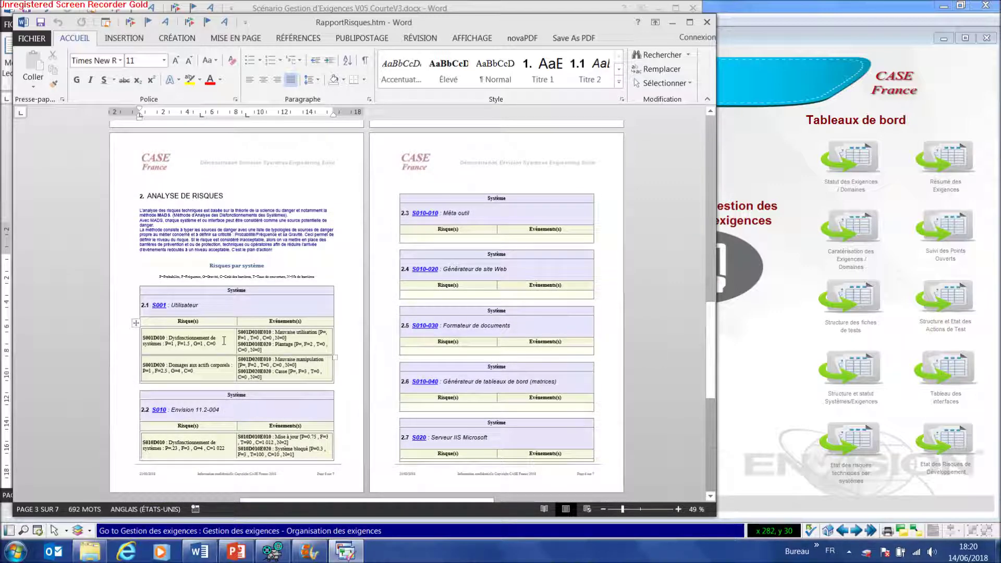
scroll(224, 338, down, 3)
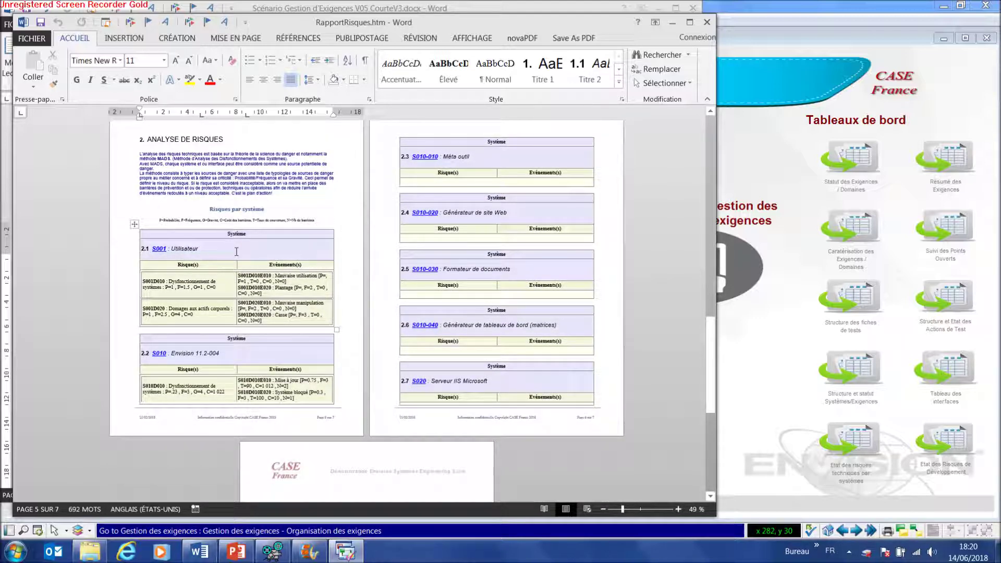
scroll(231, 266, down, 1)
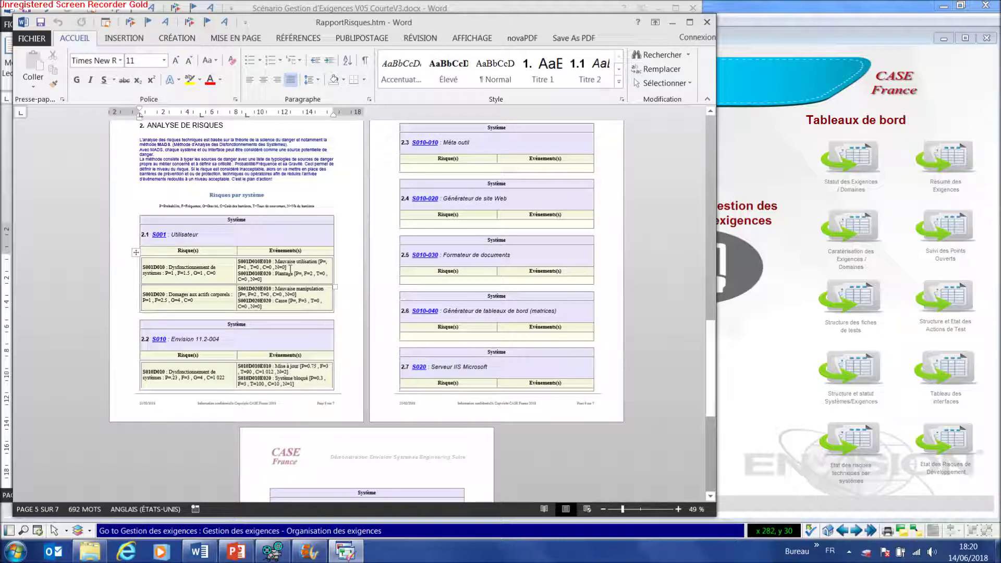
scroll(290, 269, down, 5)
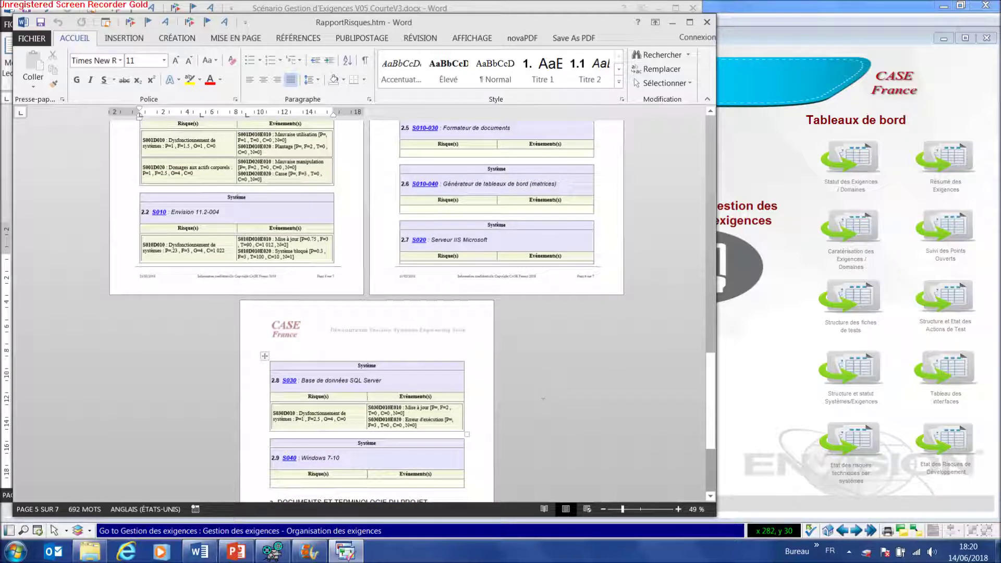
Step: Check the report's final chapter on project documents and terminology, and close the report to return to Envision's Top-Level diagram
drag(709, 392, 709, 432)
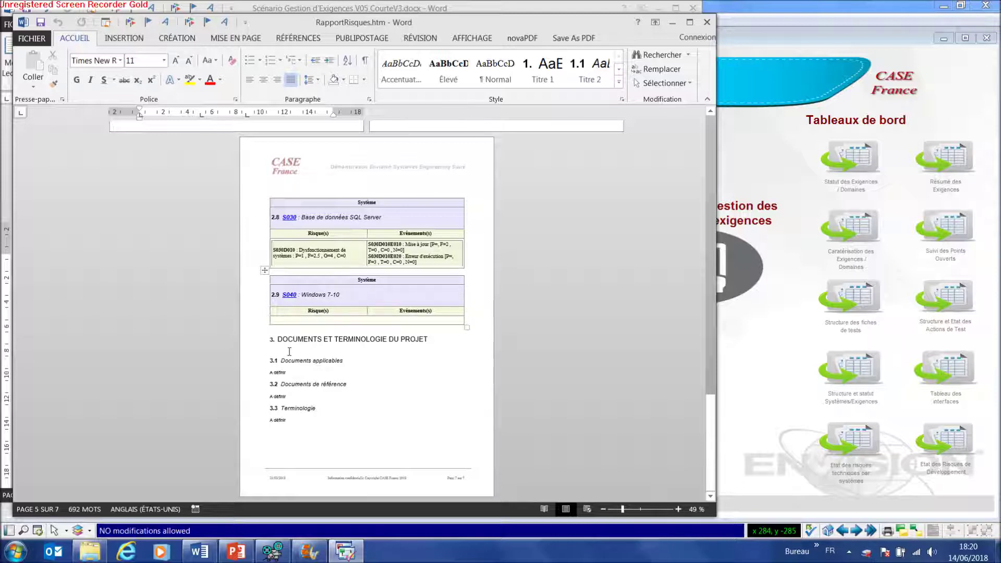
click(370, 384)
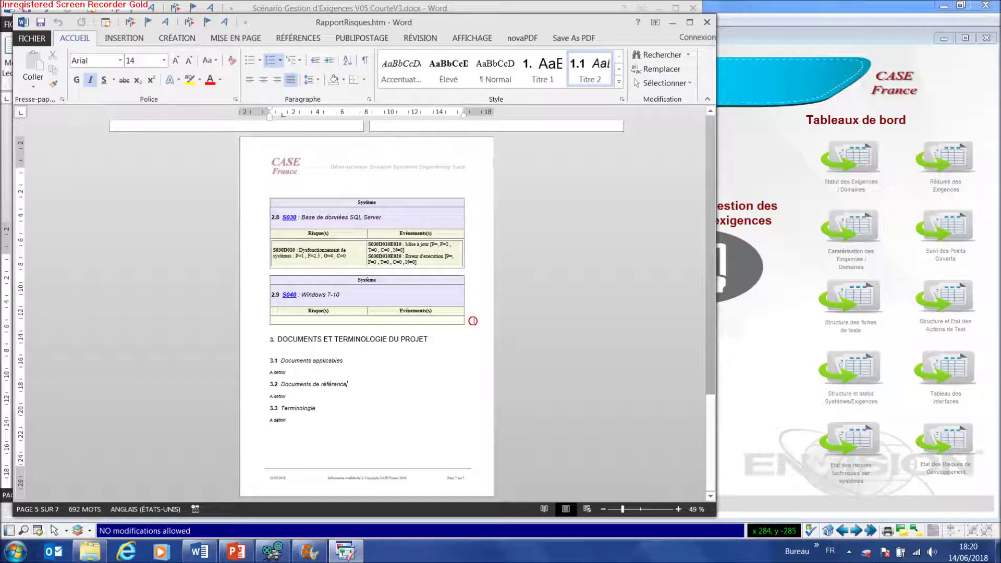
click(708, 23)
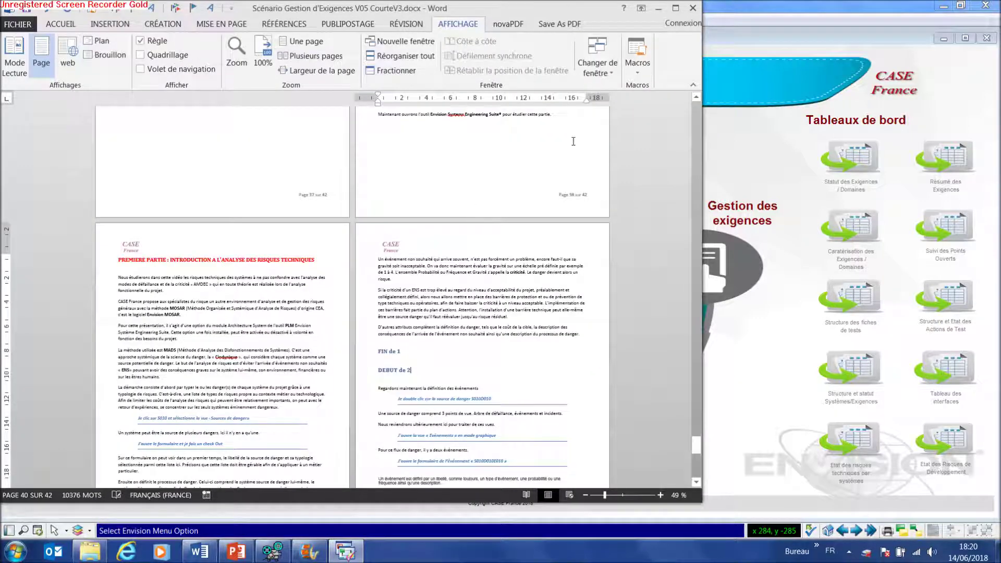
click(753, 309)
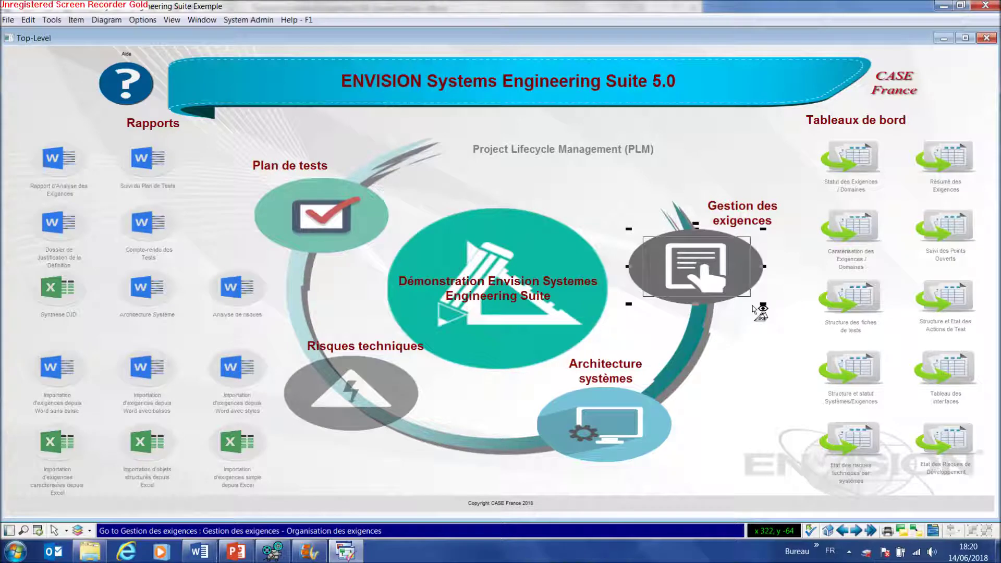